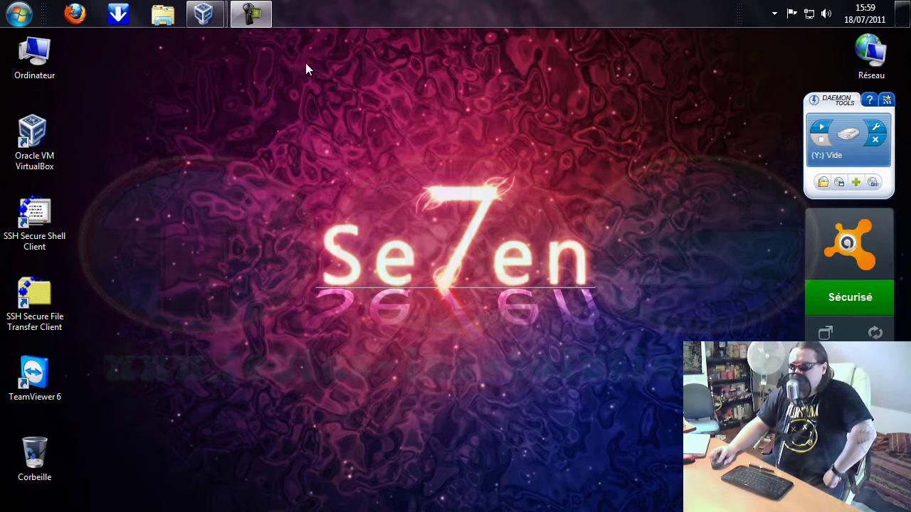
Switch to the running Windows 7 64 Bits virtual machine in VirtualBox and show it full screen
mouse_move(211, 18)
click(281, 91)
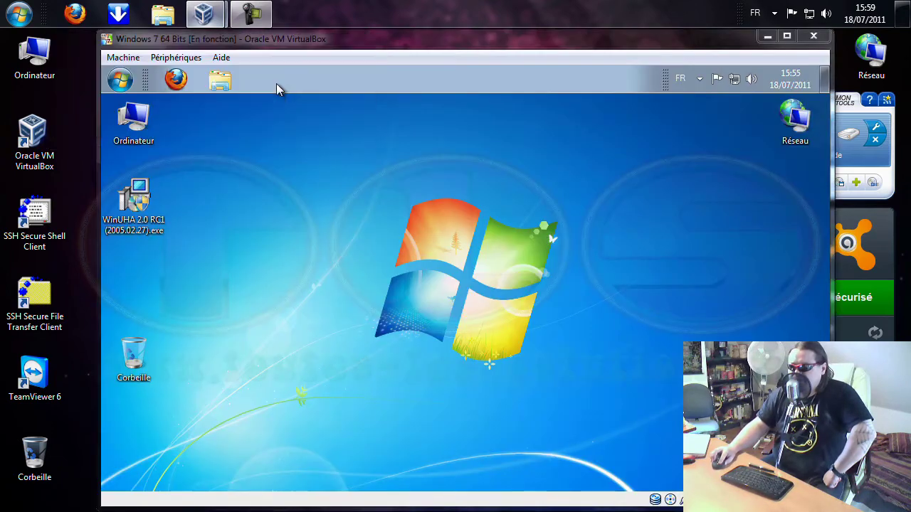
click(123, 56)
click(214, 71)
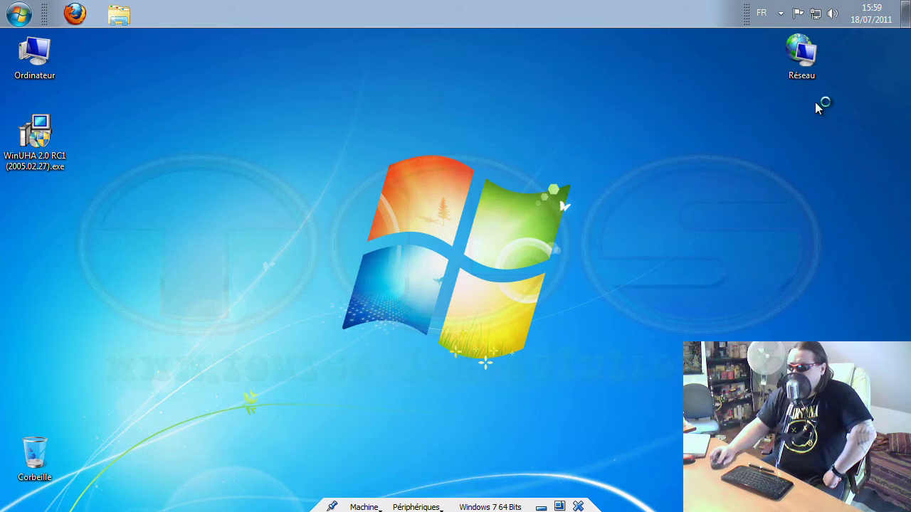
Move the Réseau icon to the far edge of the desktop and check the WinUHA installer's file details
click(803, 55)
drag(845, 63, 878, 50)
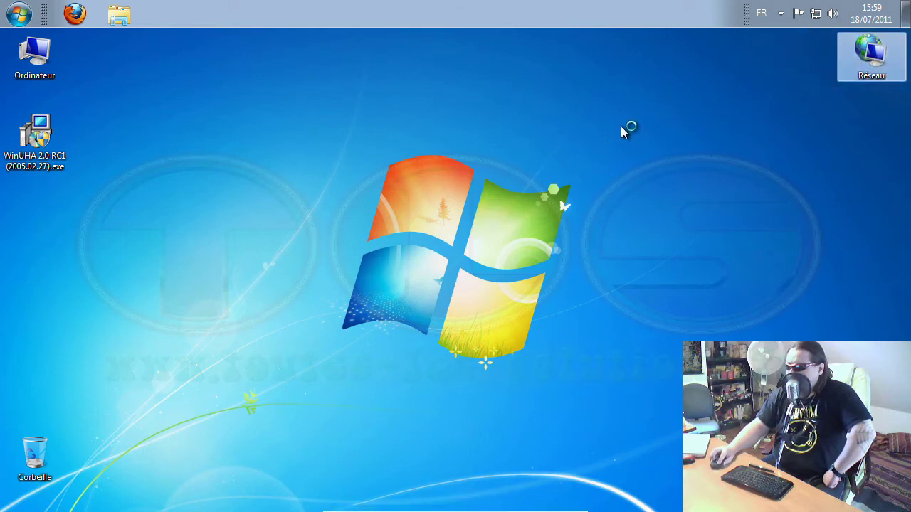
click(504, 152)
click(37, 139)
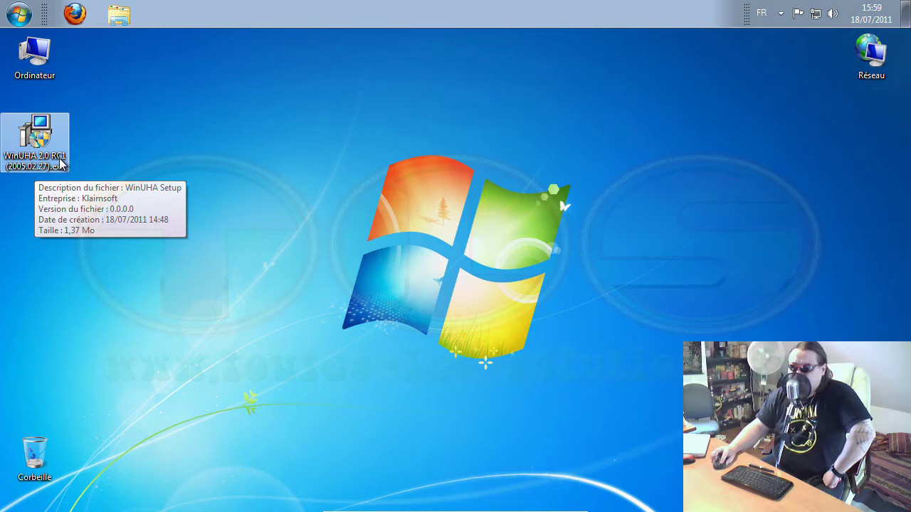
click(119, 177)
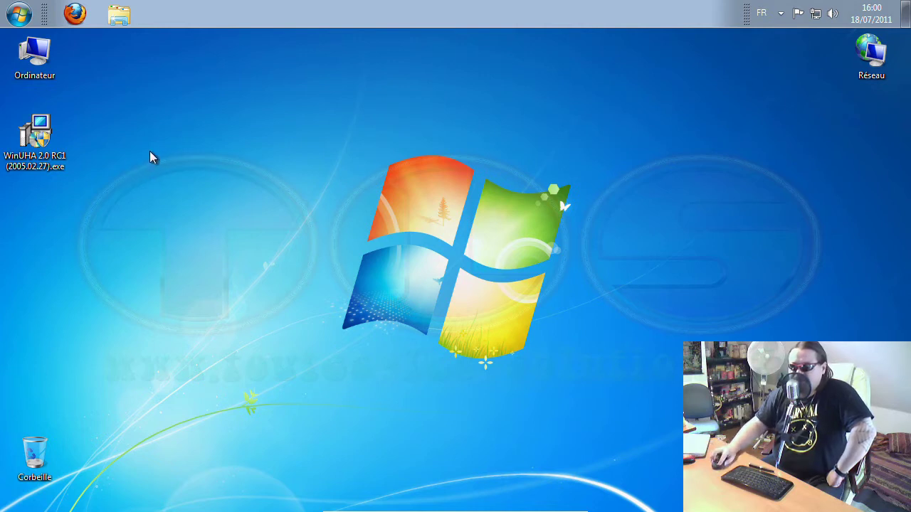
Install WinUHA 2.0 RC1 from the desktop setup file with the default options, including both additional icons, and launch it
double_click(37, 145)
click(526, 290)
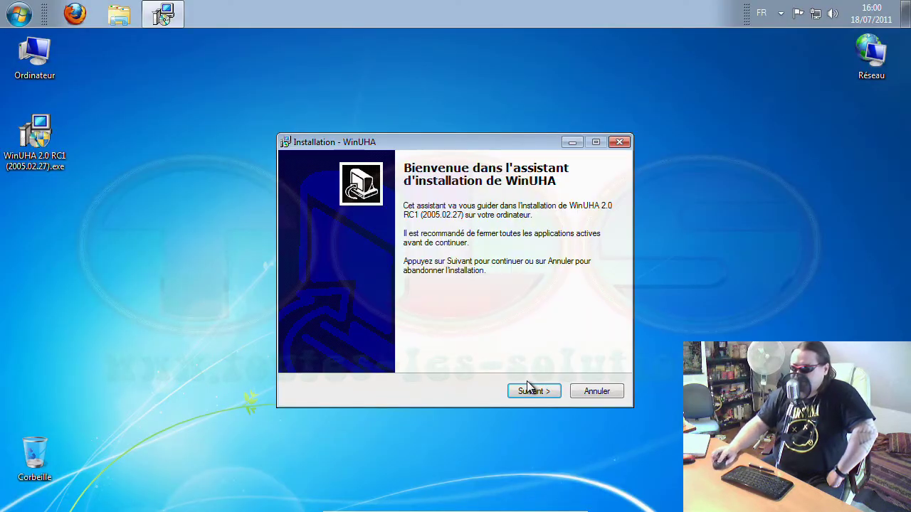
click(534, 390)
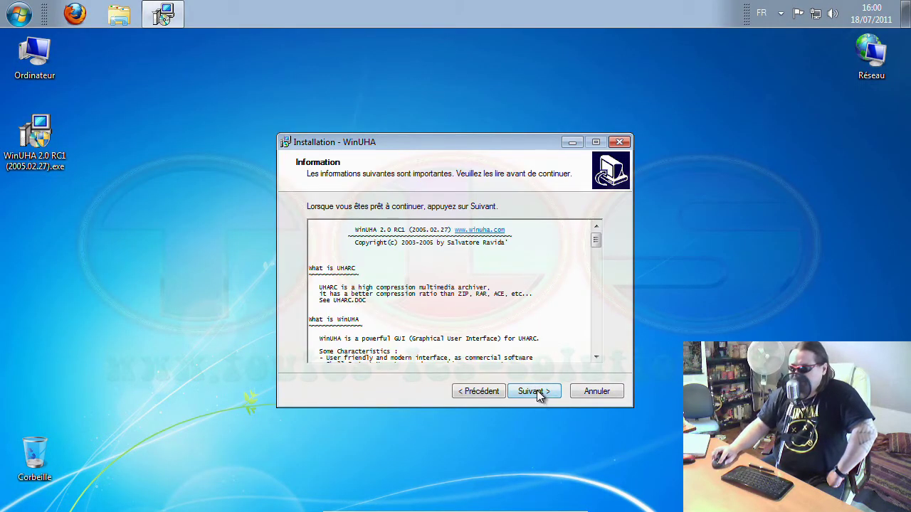
click(536, 390)
click(534, 392)
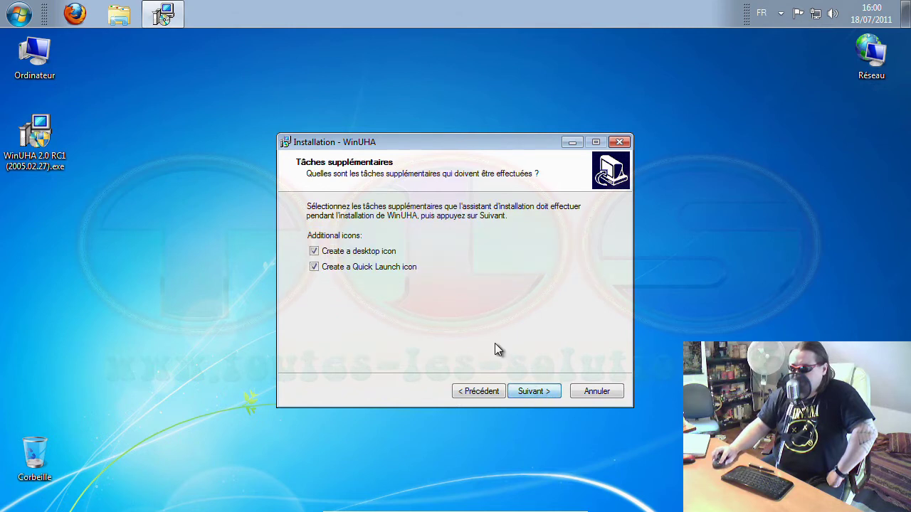
click(541, 391)
click(538, 392)
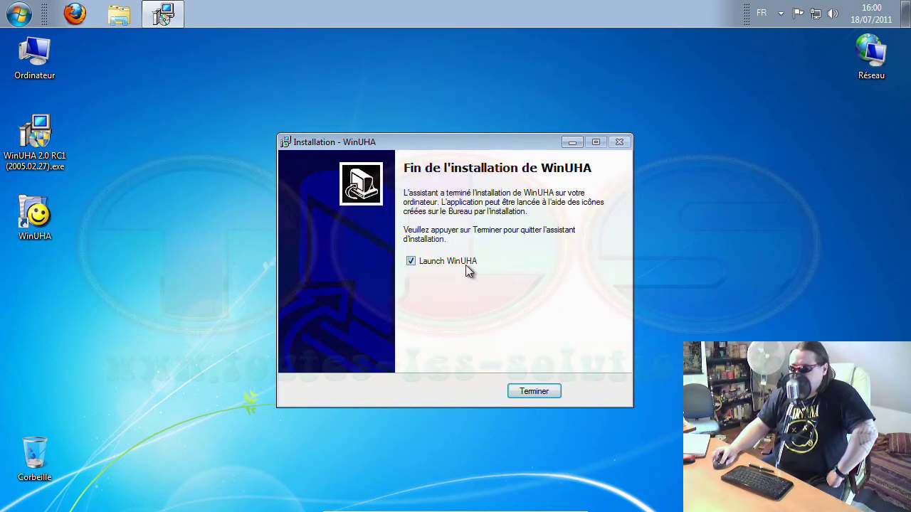
click(533, 393)
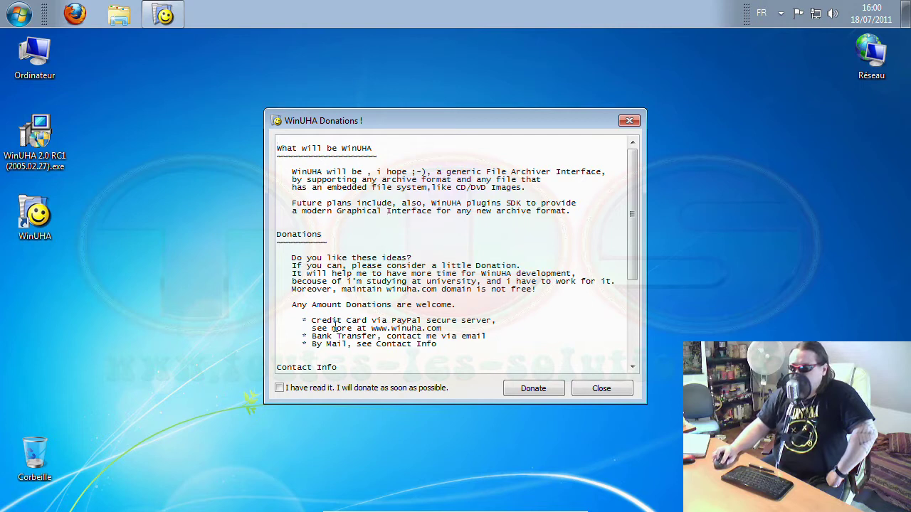
Acknowledge the donation notice as read, dismiss it and maximize the WinUHA window
click(279, 389)
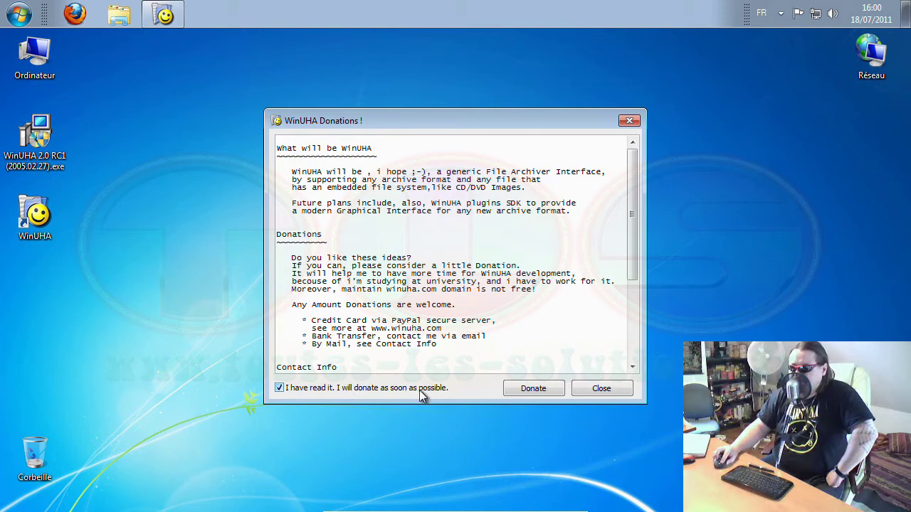
click(601, 391)
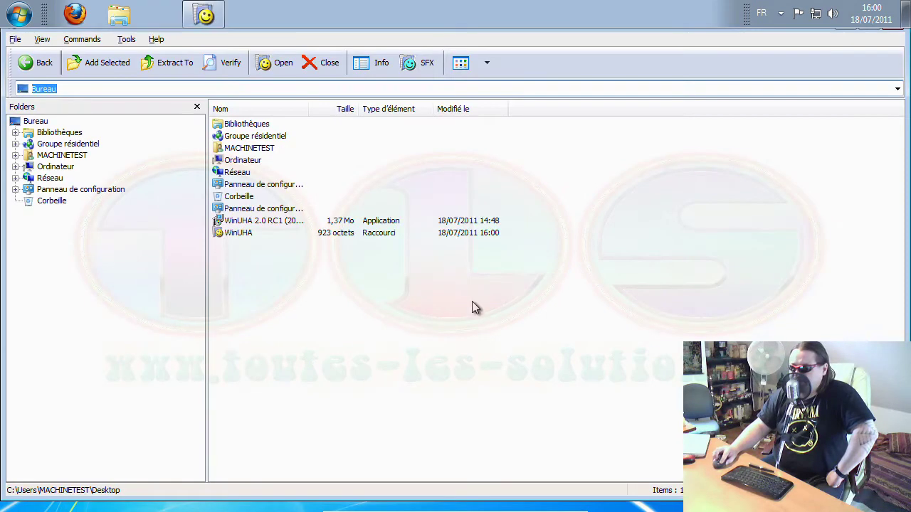
double_click(399, 31)
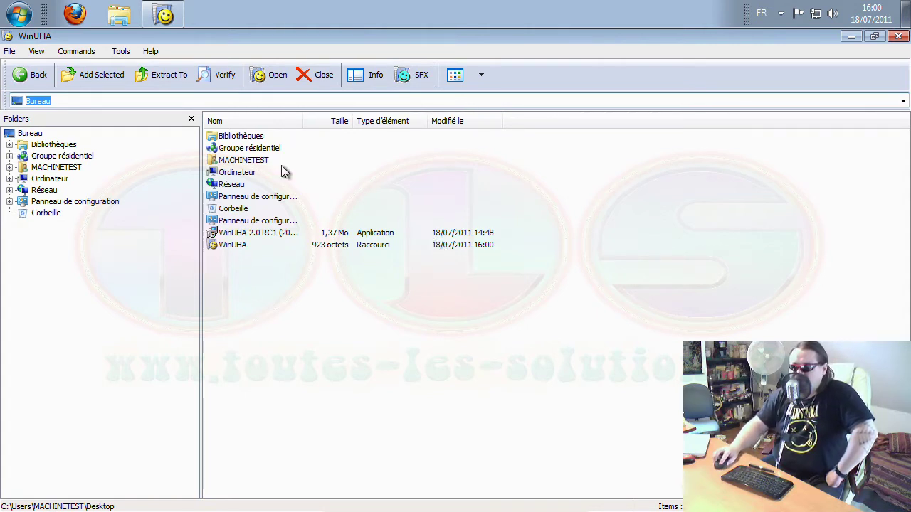
Try the Icons and Simple views for the file list, ending on the Details view
click(10, 53)
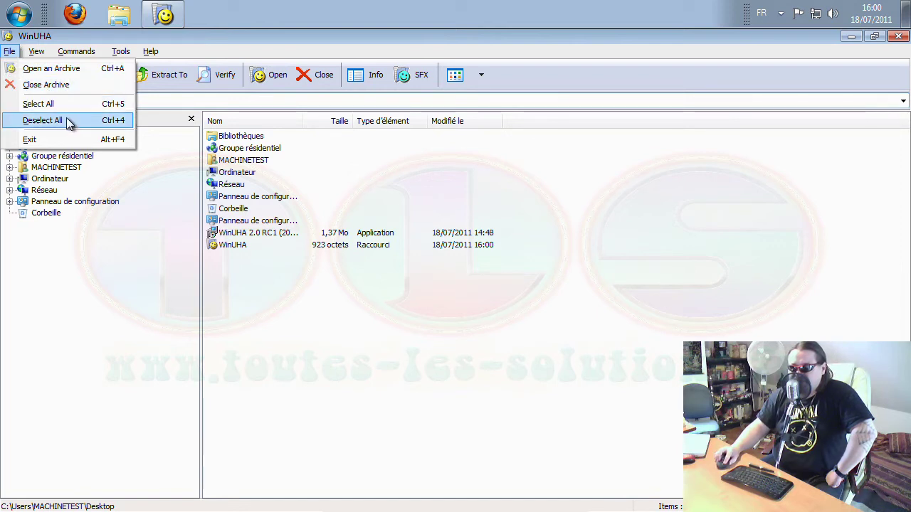
mouse_move(47, 55)
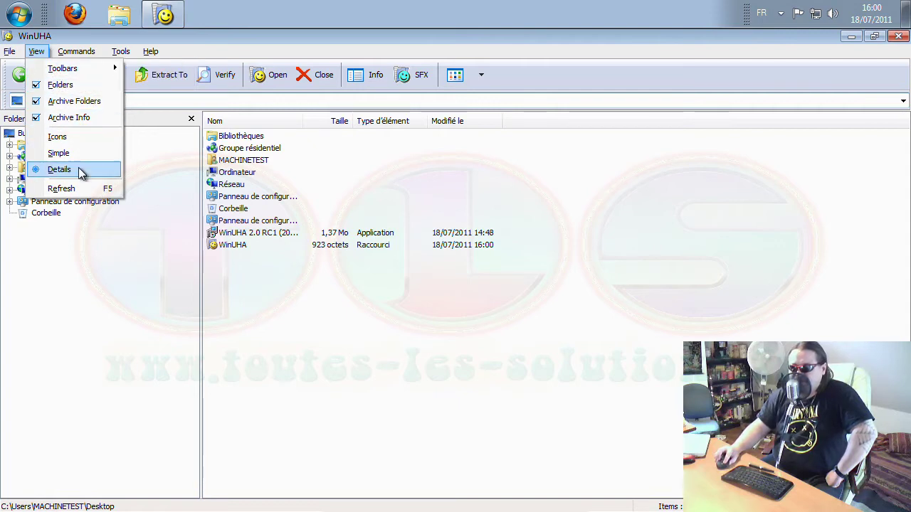
click(76, 138)
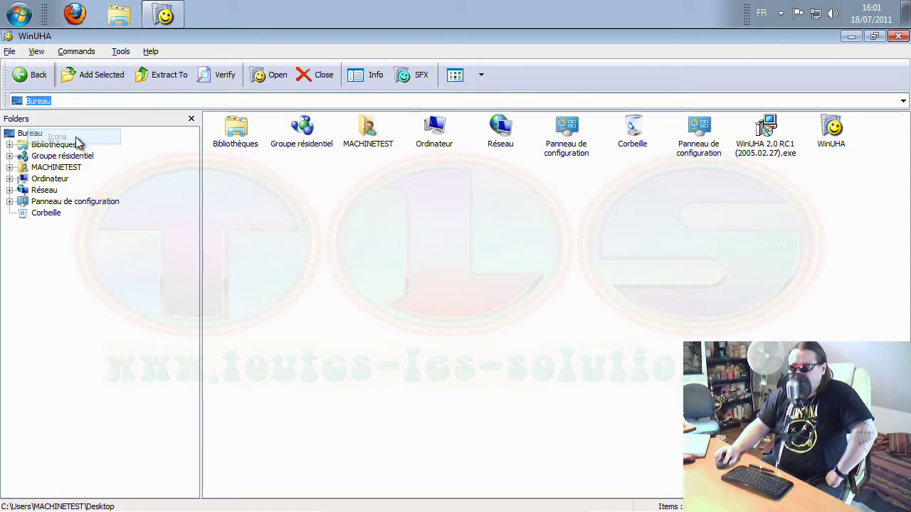
click(36, 52)
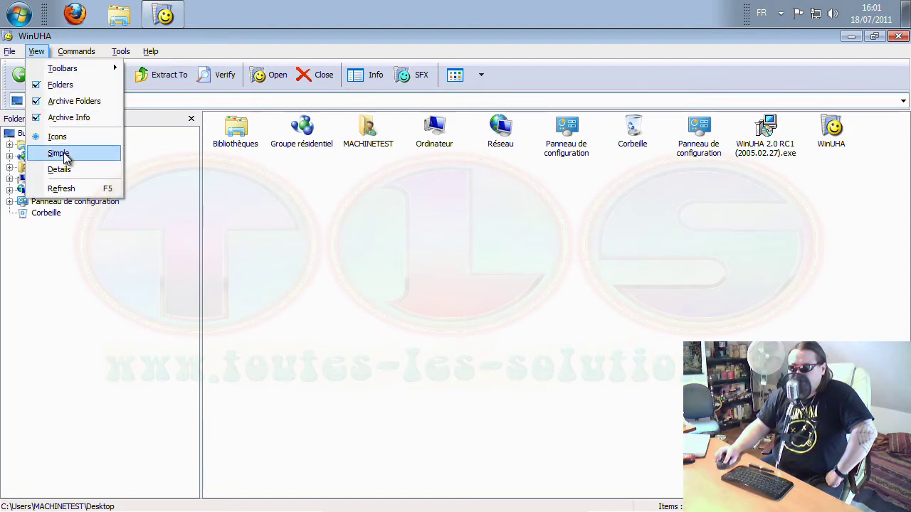
click(63, 151)
click(36, 52)
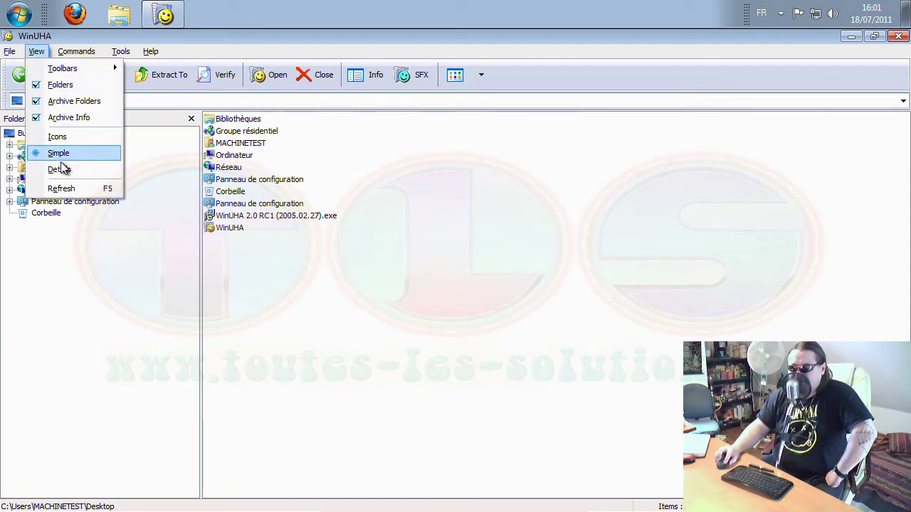
click(61, 167)
Review WinUHA's General, Advanced, Style and Language options and accept them without changes
click(81, 52)
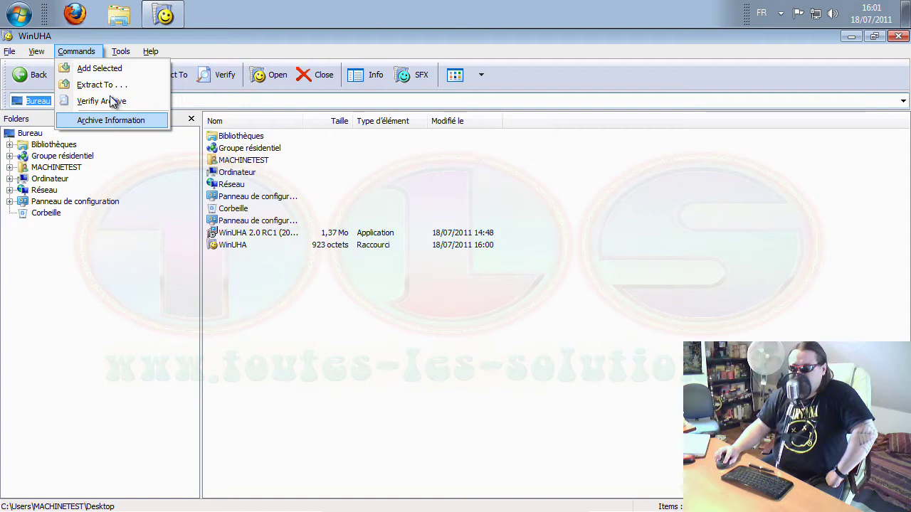
mouse_move(120, 54)
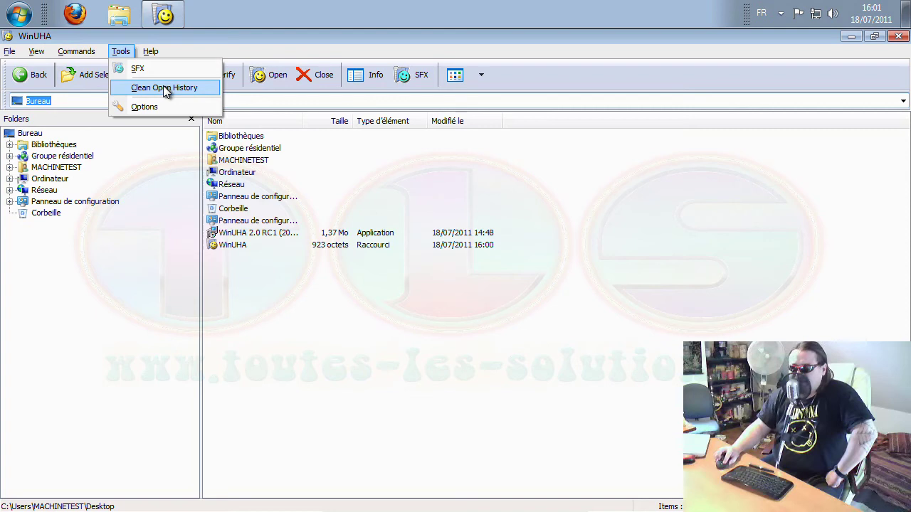
click(145, 107)
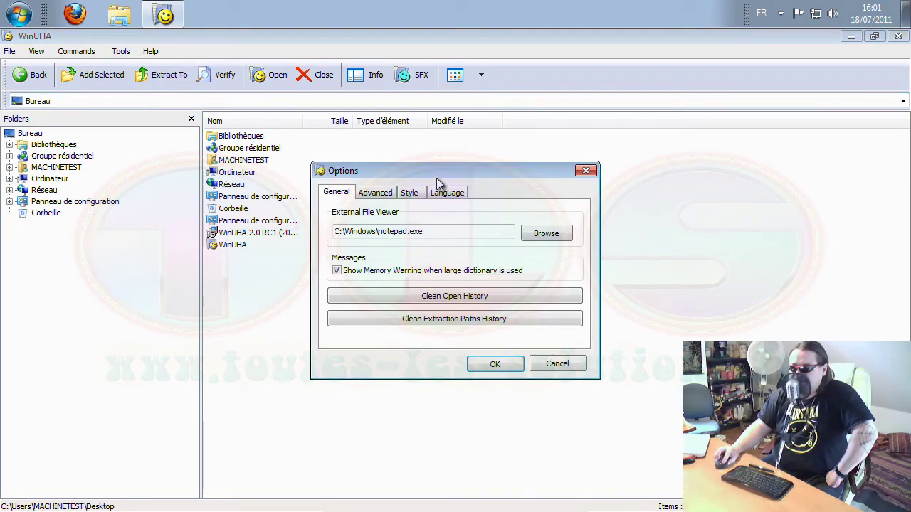
drag(427, 170, 214, 113)
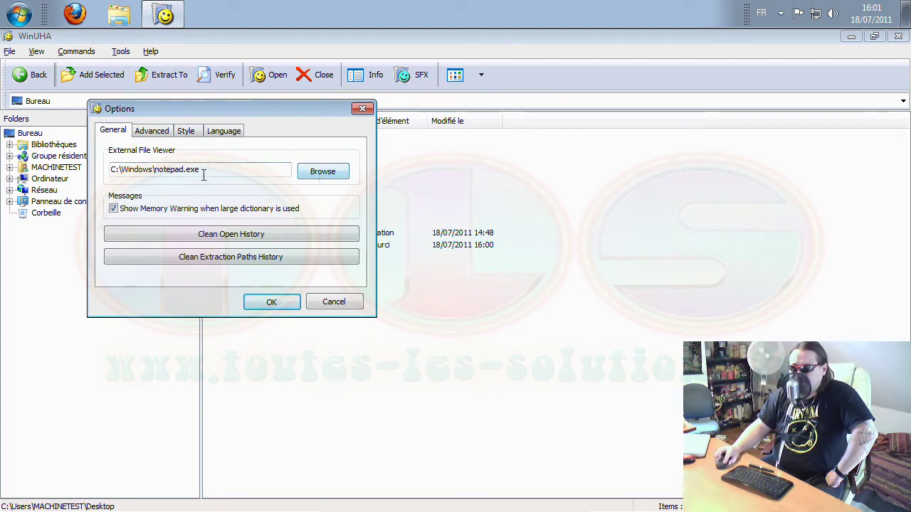
click(143, 131)
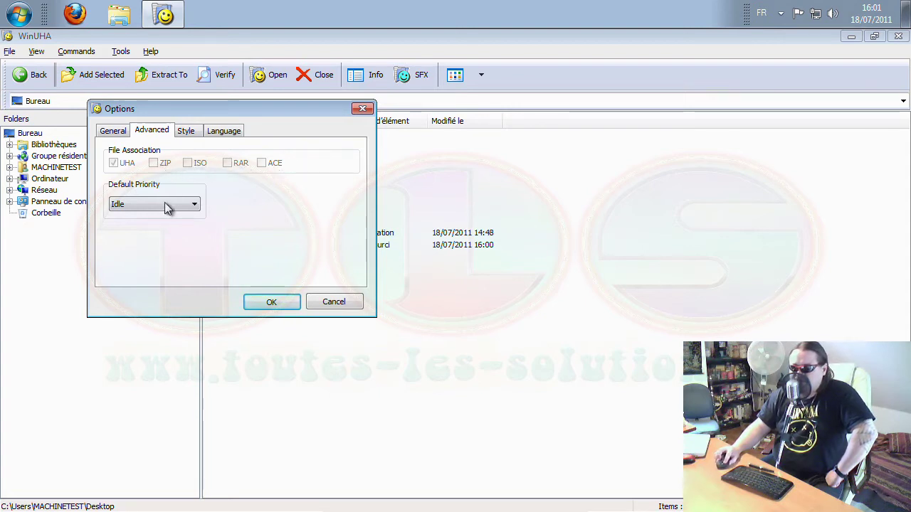
click(187, 133)
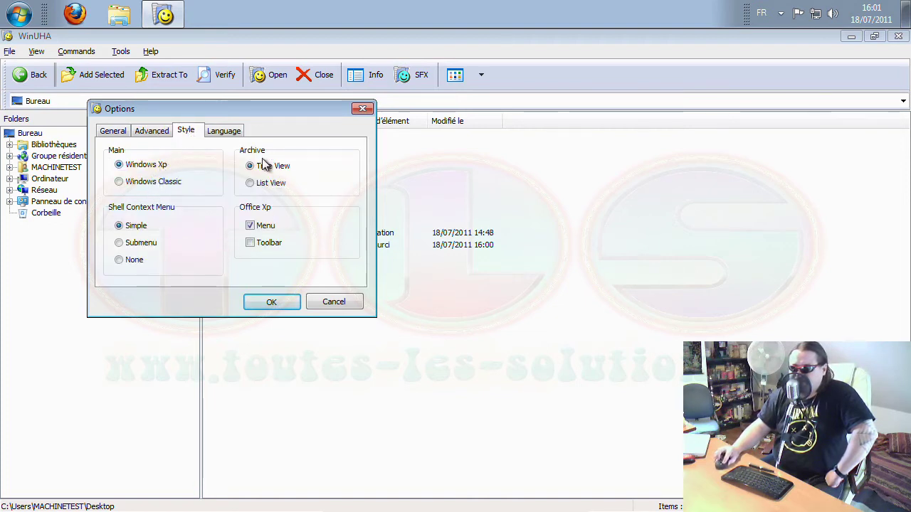
click(225, 134)
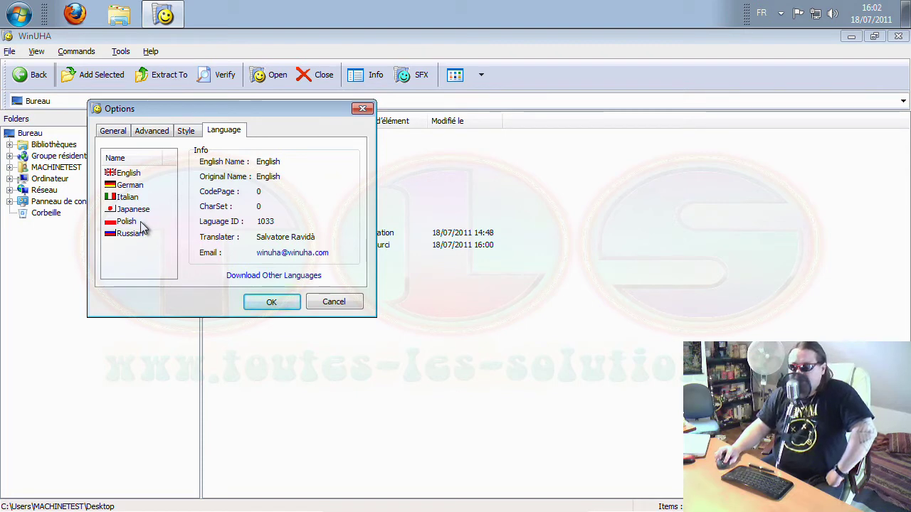
click(291, 305)
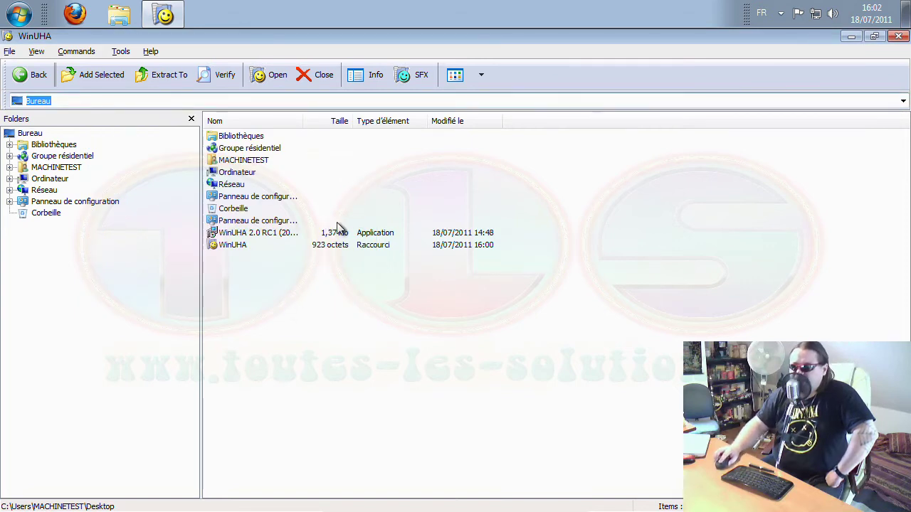
Widen the Nom column and start archiving the WinUHA 2.0 RC1 (2005.02.27).exe file with Add Selected
drag(304, 121, 391, 118)
click(306, 234)
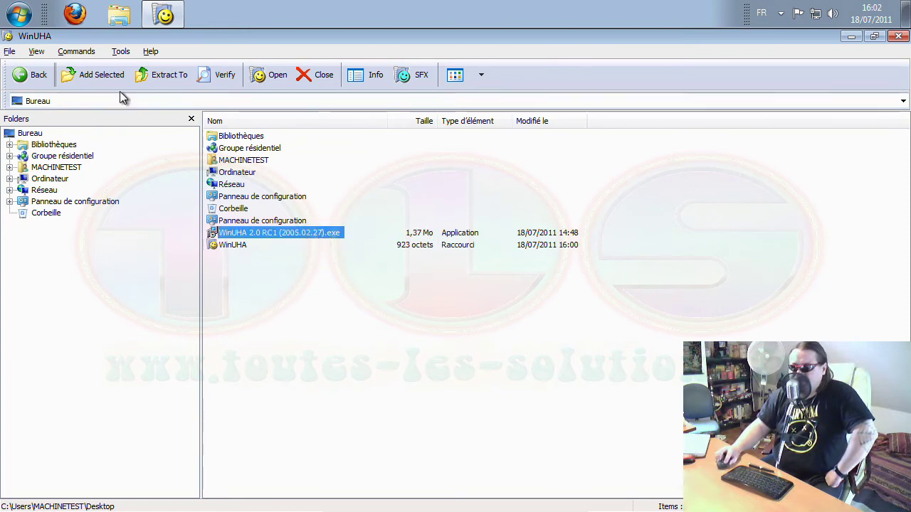
click(80, 53)
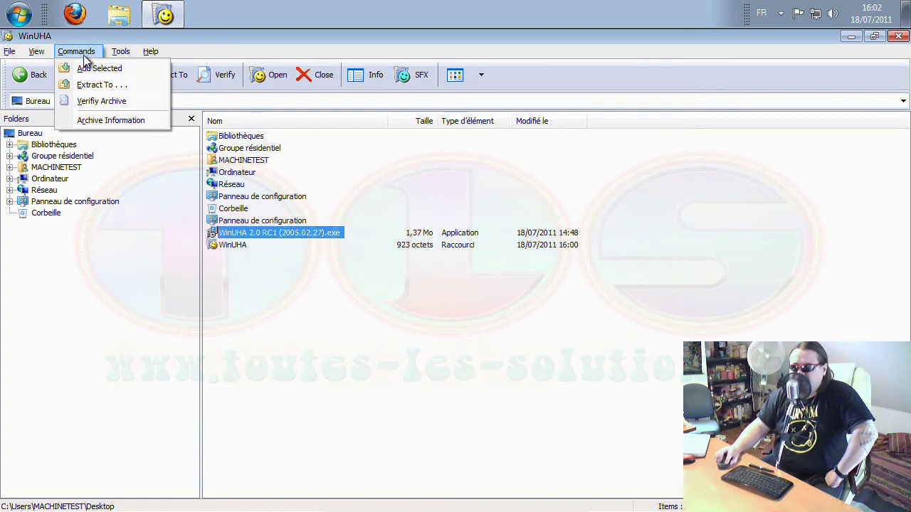
click(89, 71)
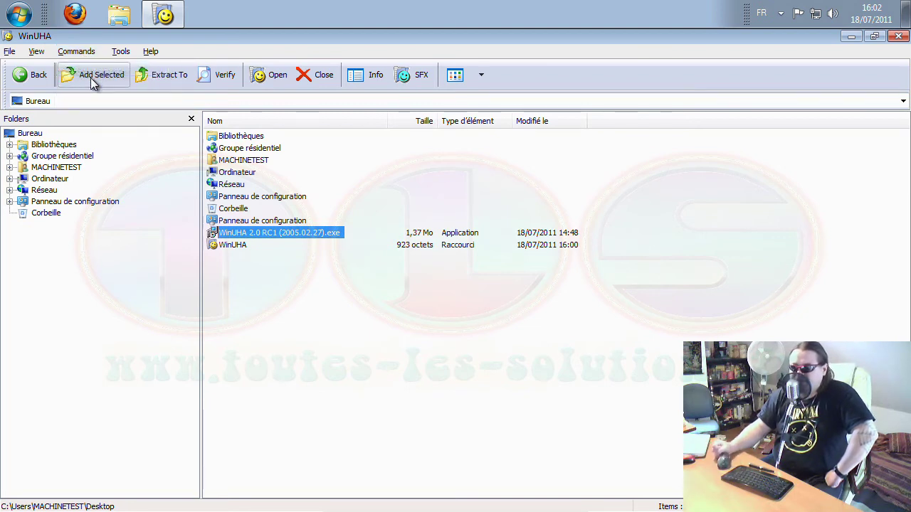
right_click(284, 232)
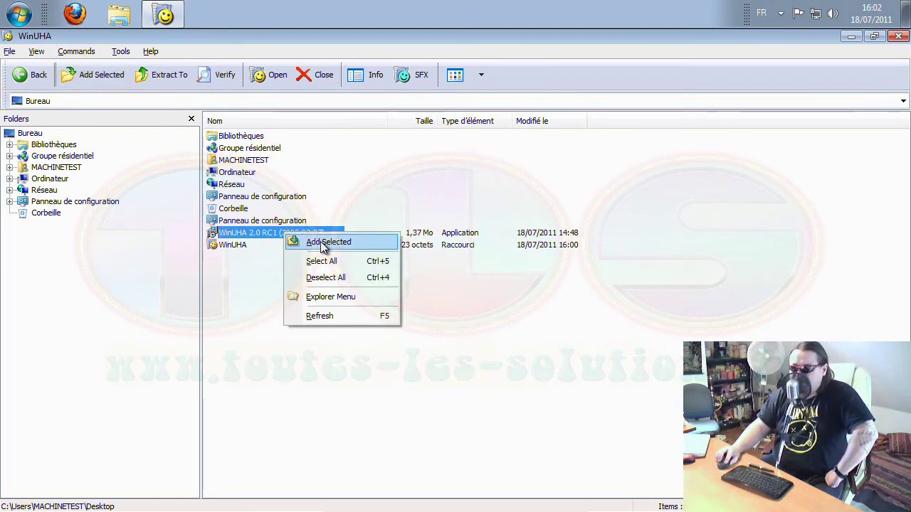
click(320, 243)
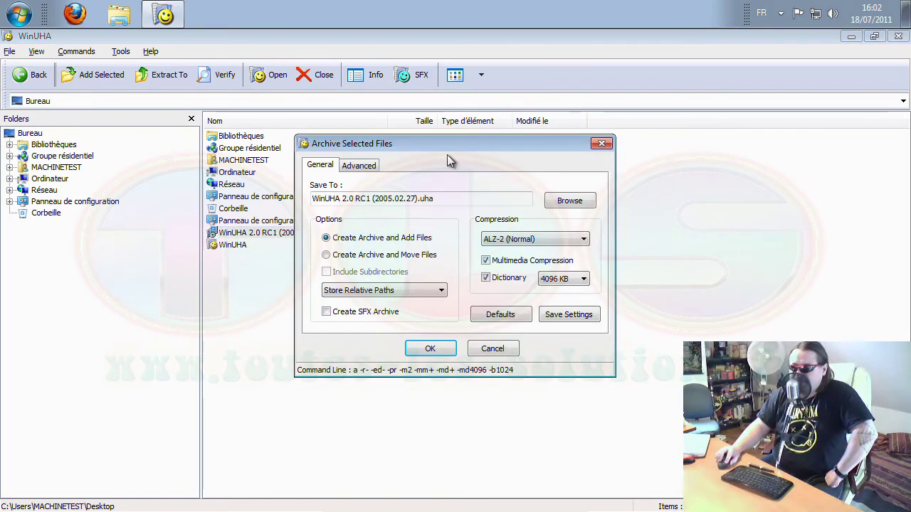
Set the archive's compression method to ALZ-3 (Best) and display its advanced settings
drag(456, 143, 373, 117)
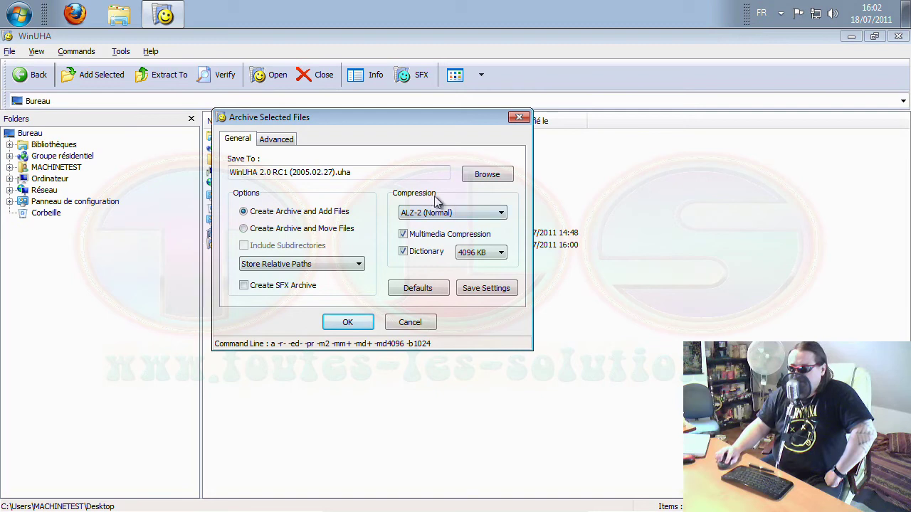
click(480, 218)
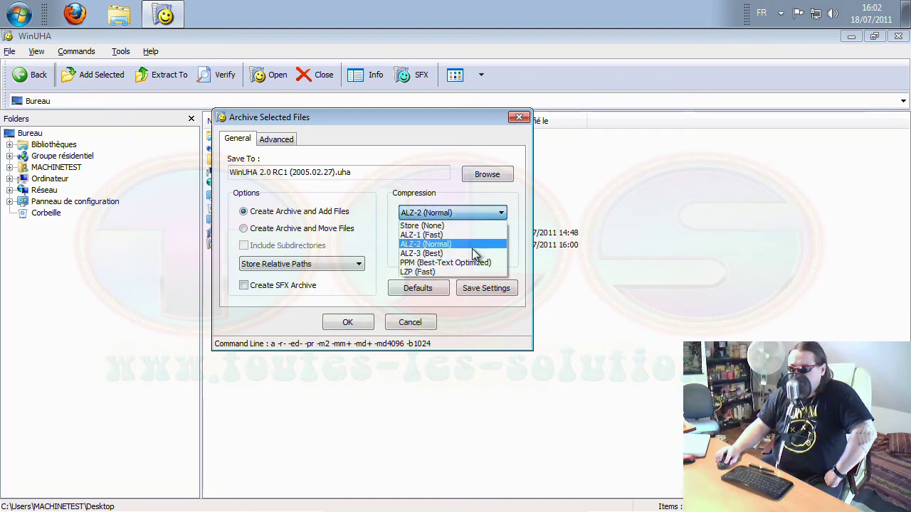
click(453, 253)
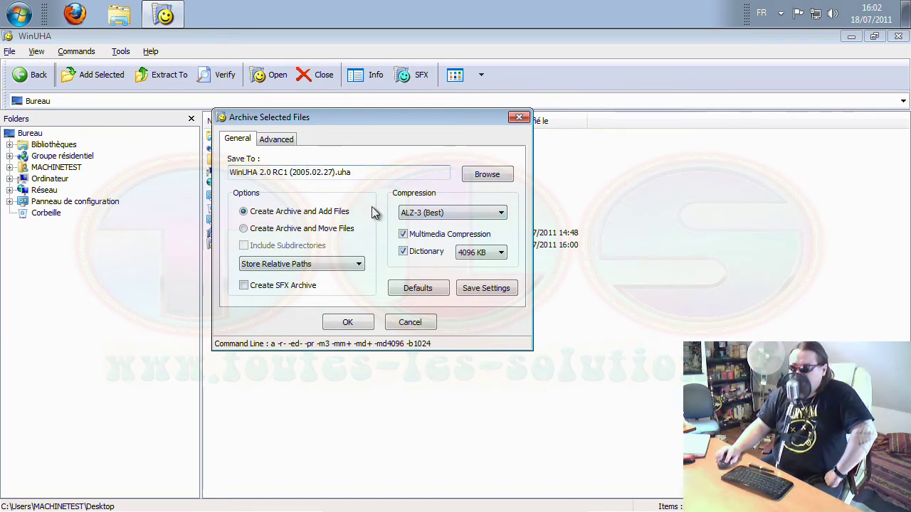
click(277, 140)
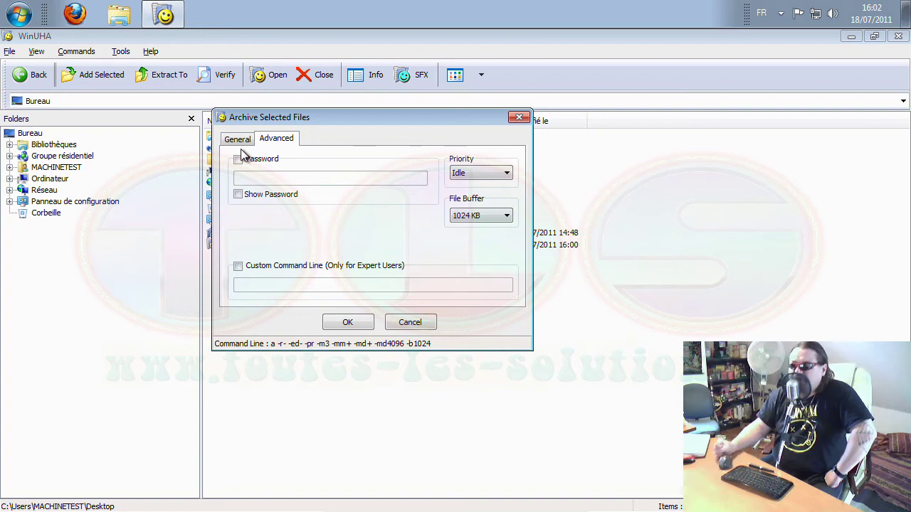
Return to the general archive settings, create WinUHA 2.0 RC1 (2005.02.27).uha and close WinUHA
click(241, 142)
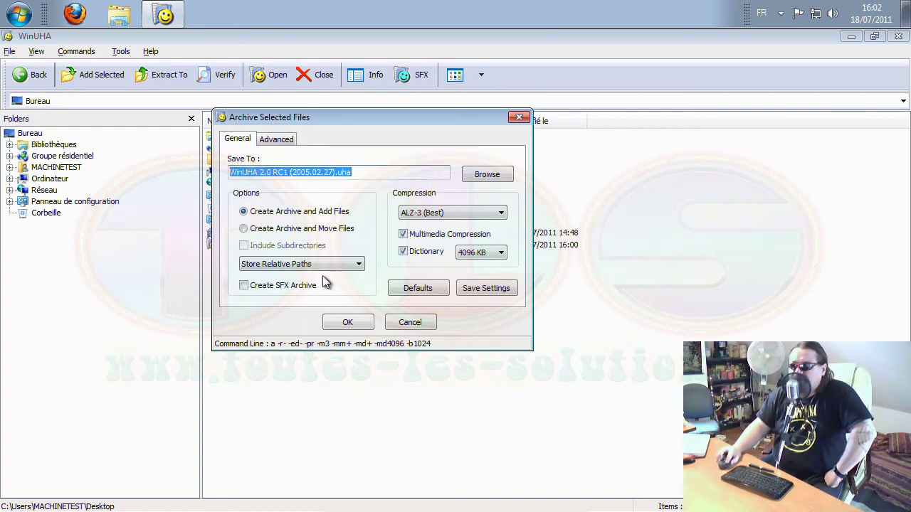
click(346, 324)
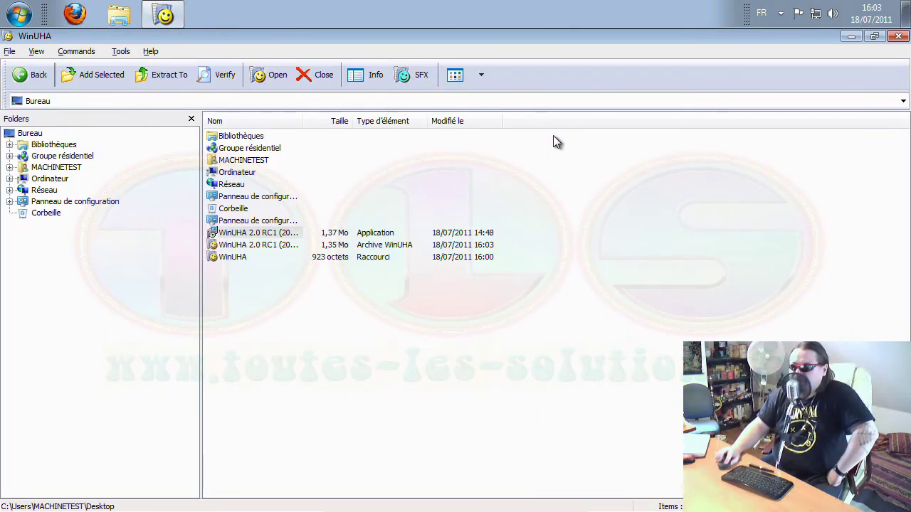
click(898, 36)
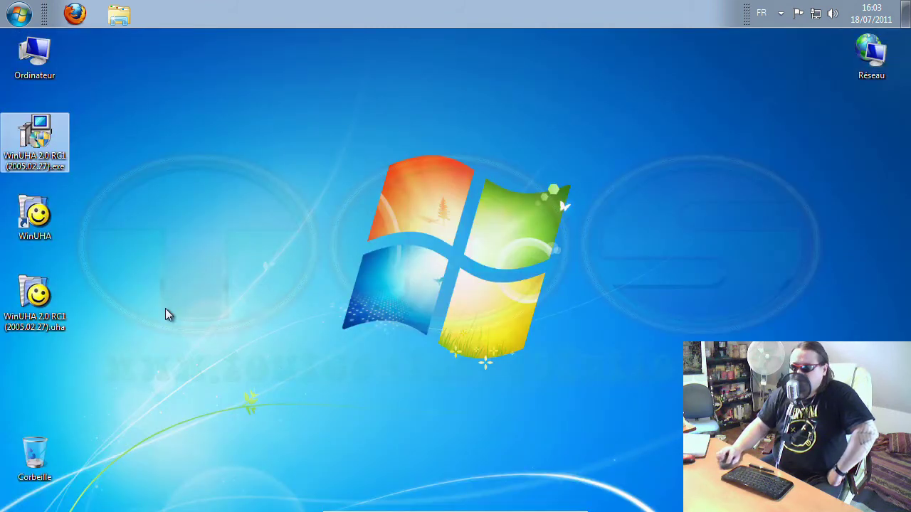
Create a folder on the desktop with the default name Nouveau dossier and place it below the .uha archive
click(50, 302)
right_click(157, 262)
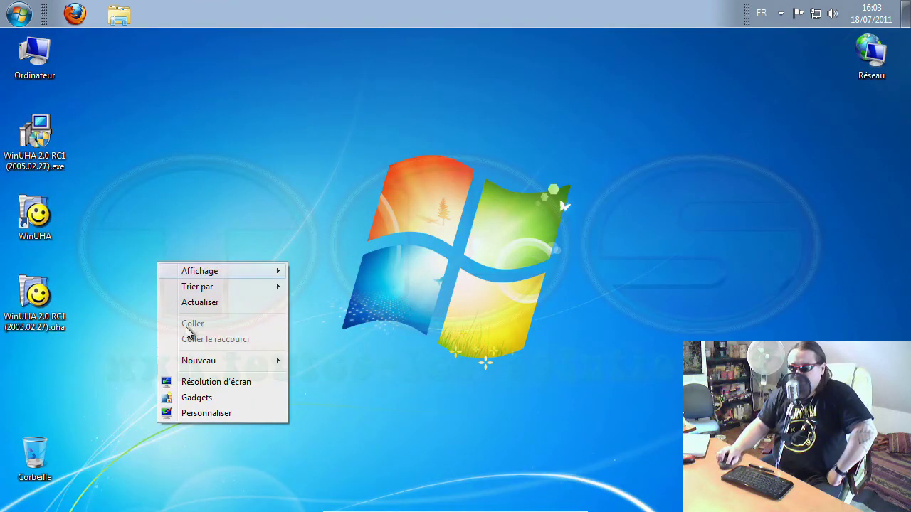
mouse_move(214, 361)
click(333, 361)
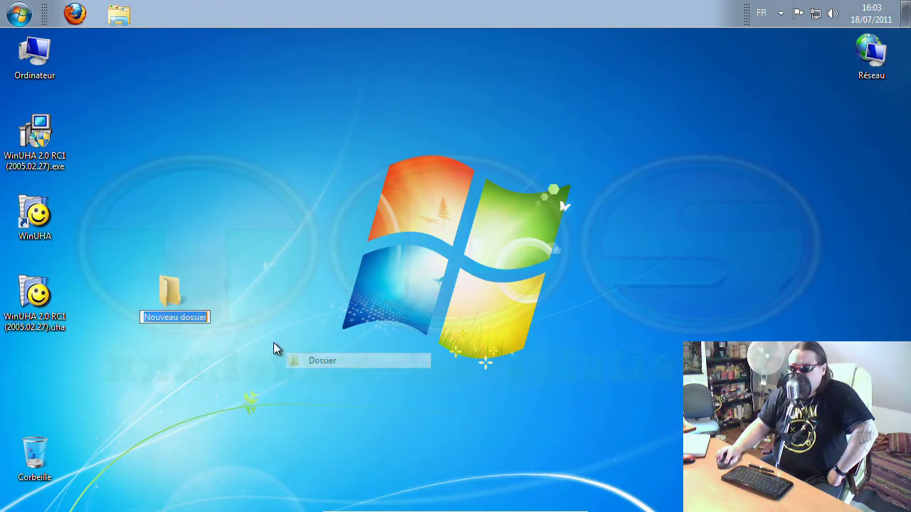
click(215, 313)
drag(141, 328, 30, 390)
drag(189, 313, 37, 384)
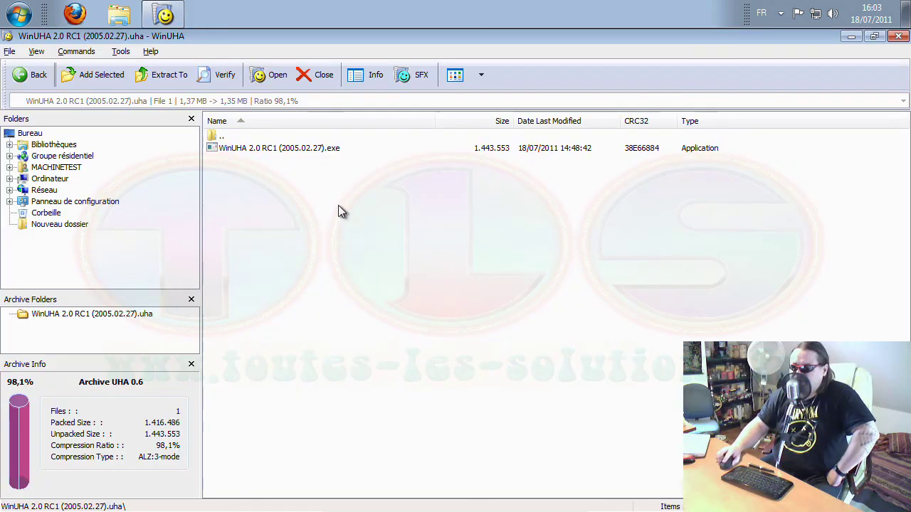
Extract all files of the WinUHA 2.0 RC1 (2005.02.27).uha archive into the desktop's Nouveau dossier folder and close WinUHA
click(76, 52)
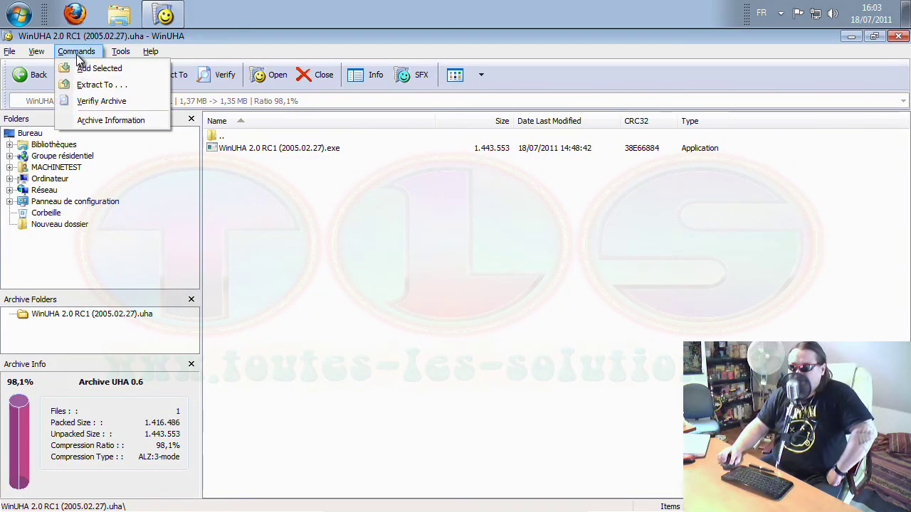
click(101, 85)
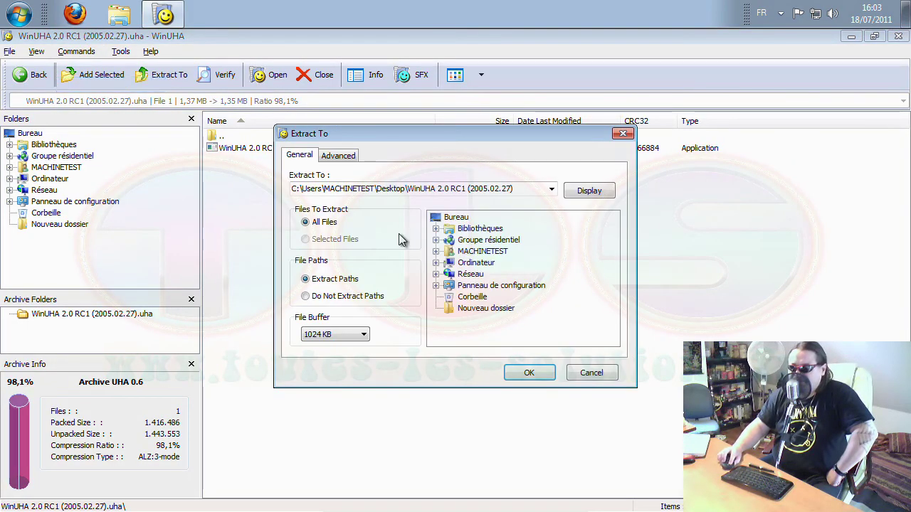
click(491, 308)
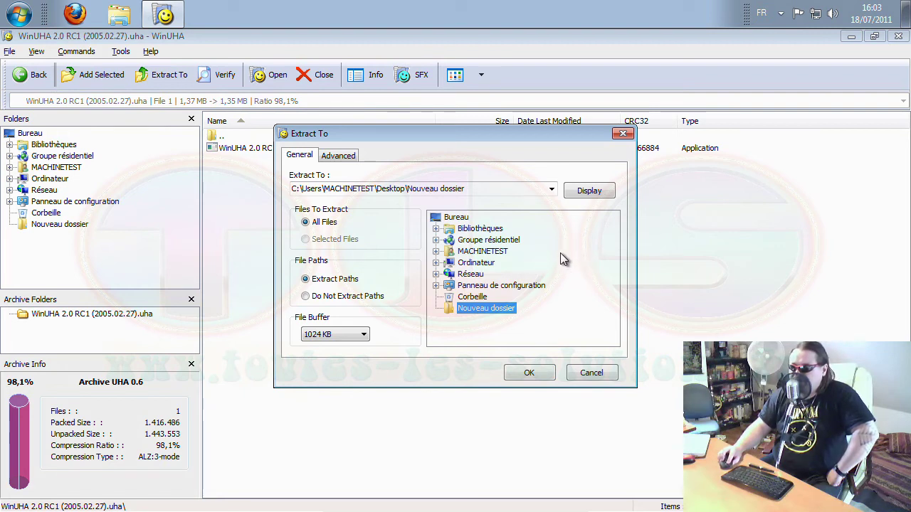
click(494, 310)
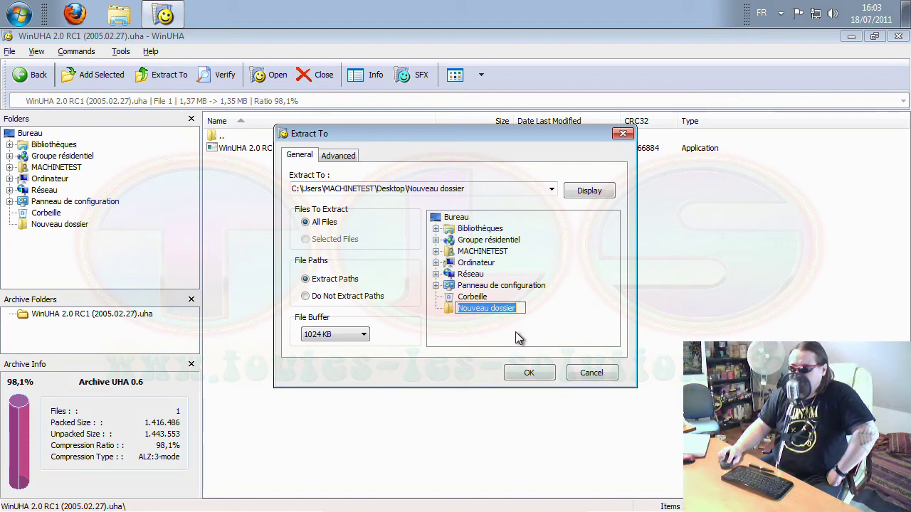
click(529, 374)
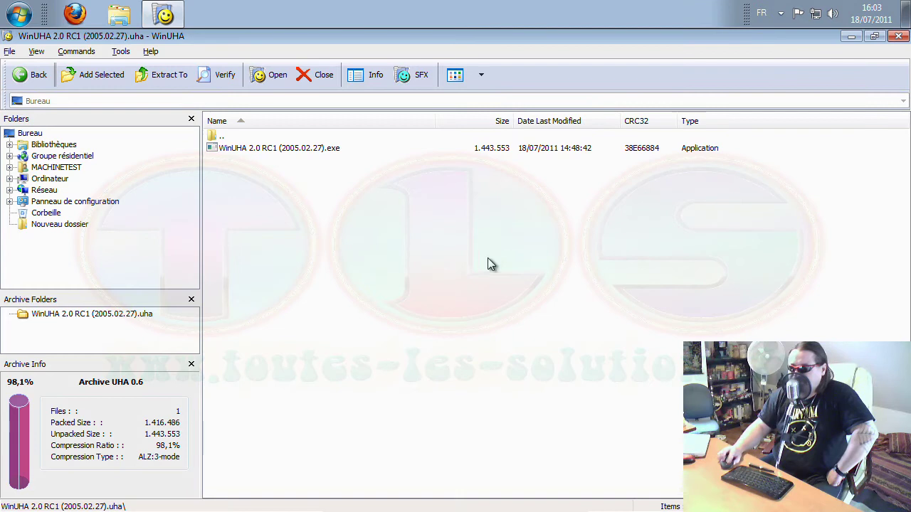
key(alt+F4)
Open the Nouveau dossier folder to check the extracted file, and close it again
click(103, 390)
double_click(36, 377)
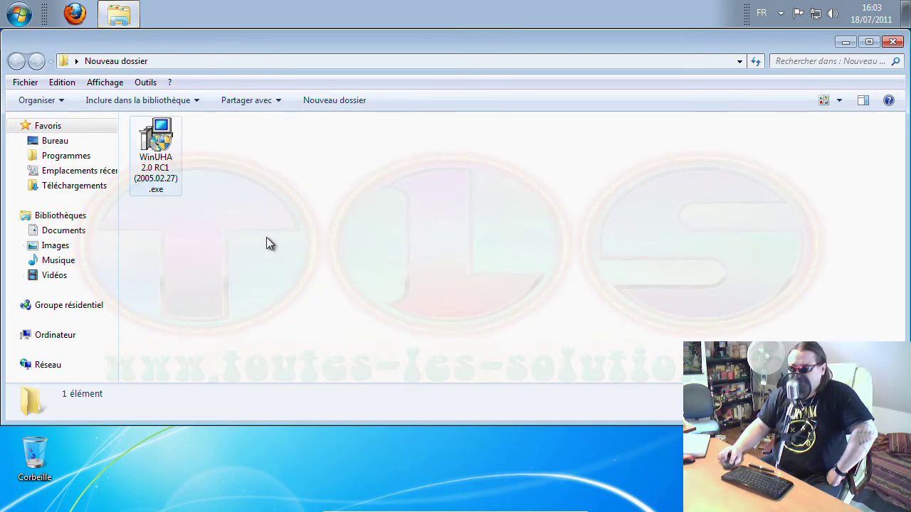
key(alt+F4)
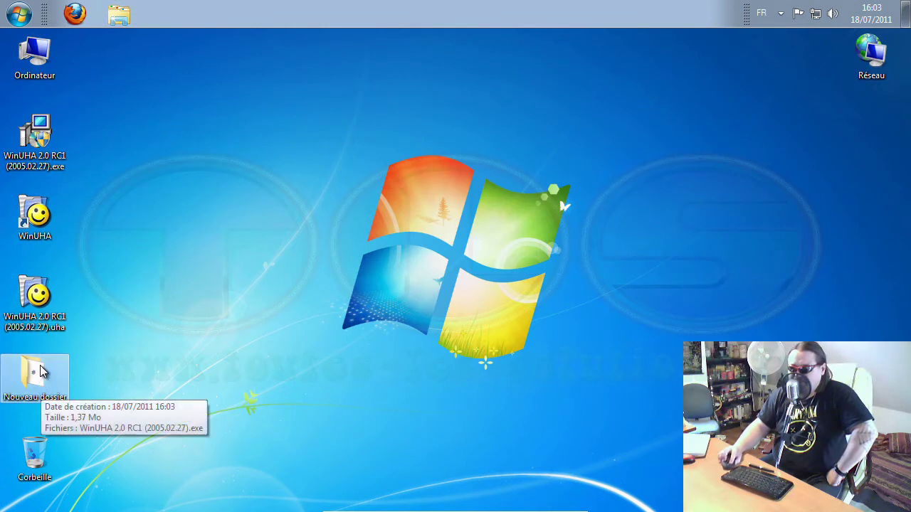
Examine which commands, including the 7-Zip ones, Windows offers for the .uha archive on the desktop, without running any
click(40, 303)
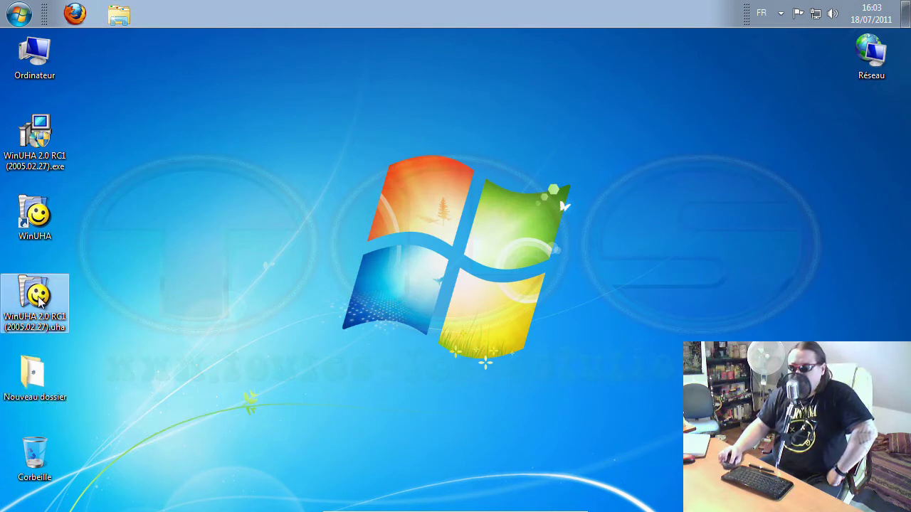
right_click(39, 299)
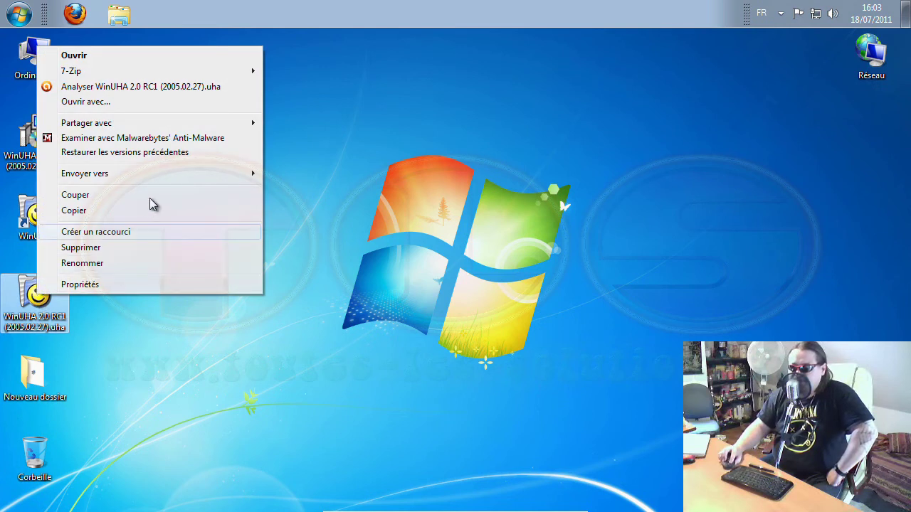
mouse_move(153, 171)
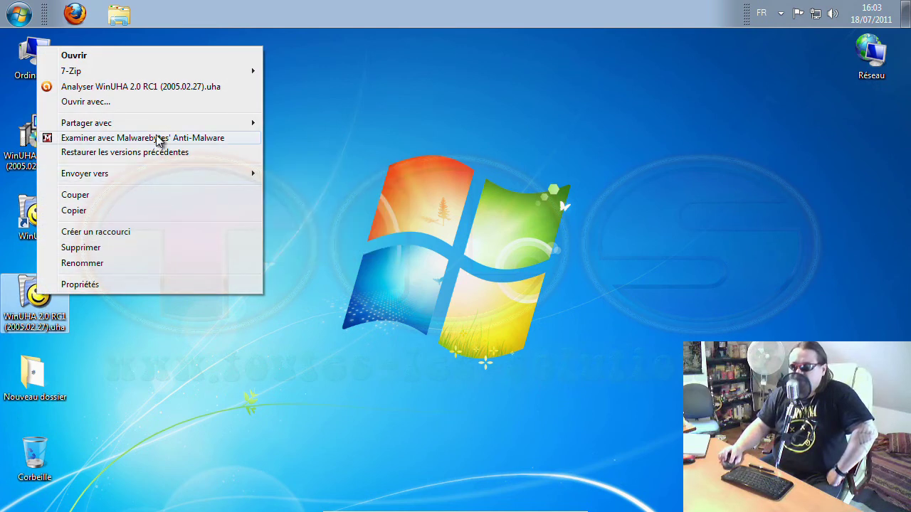
mouse_move(158, 76)
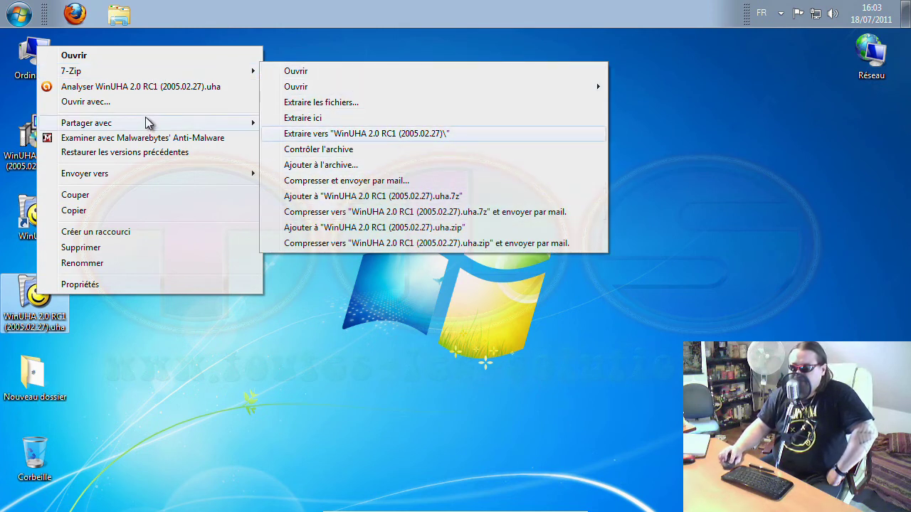
click(219, 370)
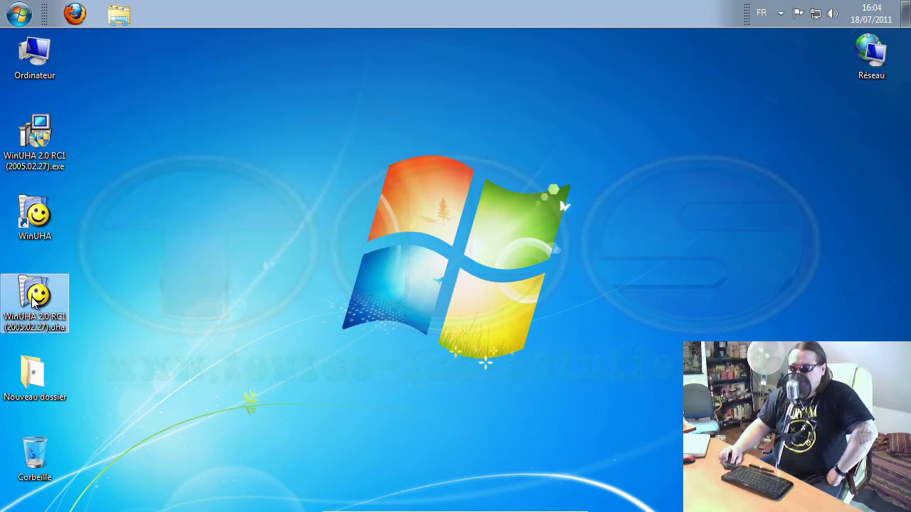
Reopen the .uha archive and try creating an SFX file named essai.exe, including the SFX module options, before cancelling
click(441, 224)
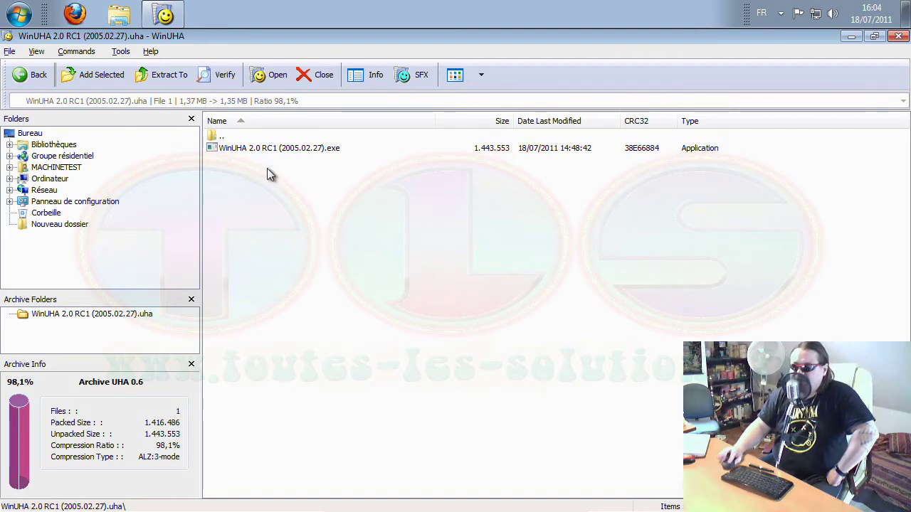
click(77, 52)
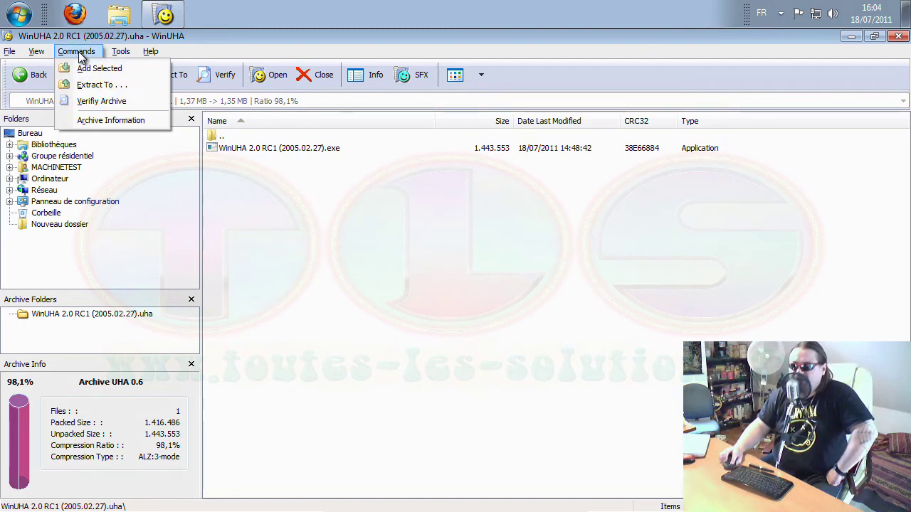
mouse_move(122, 51)
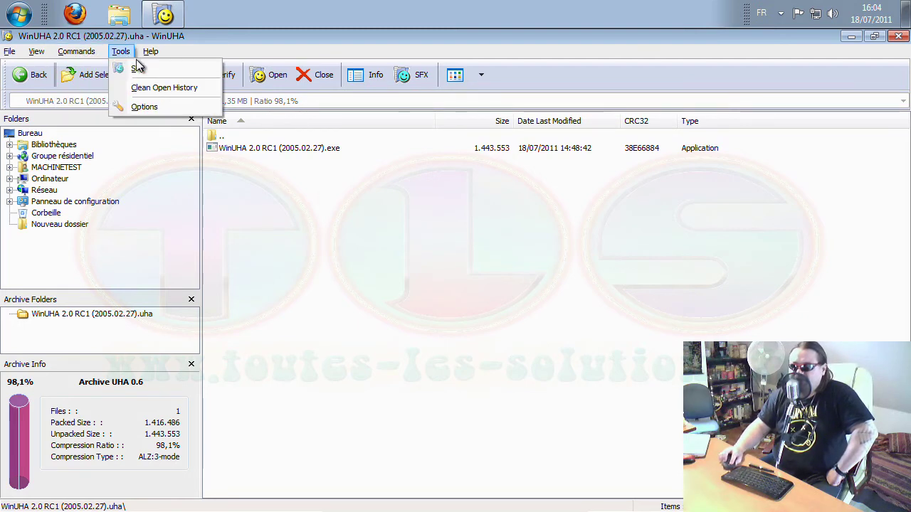
click(139, 69)
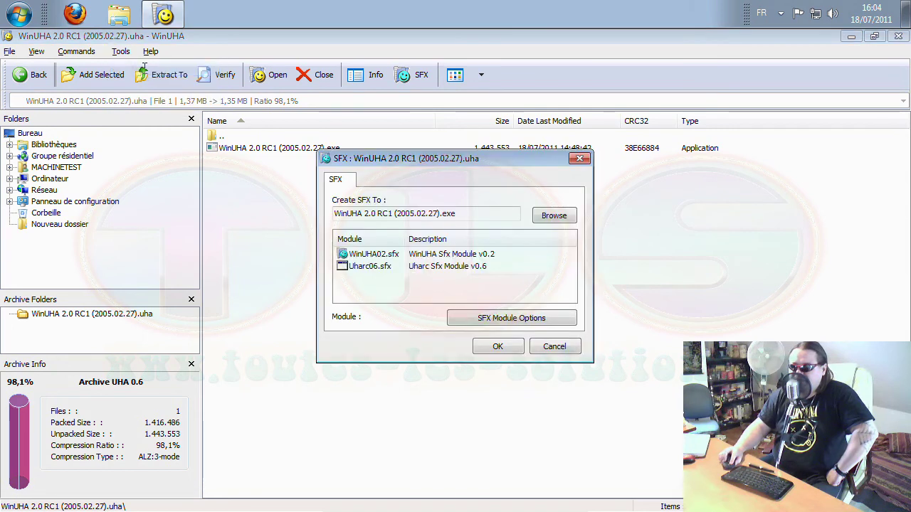
drag(473, 215, 276, 207)
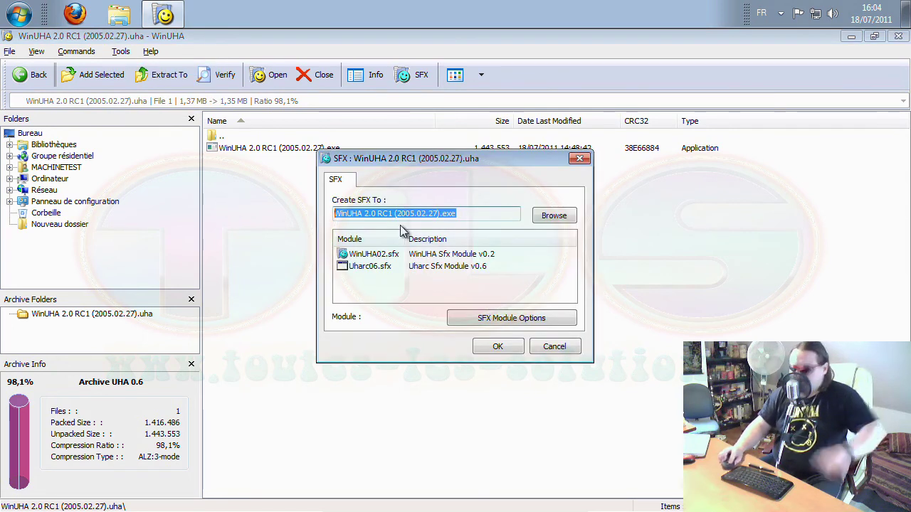
text(es)
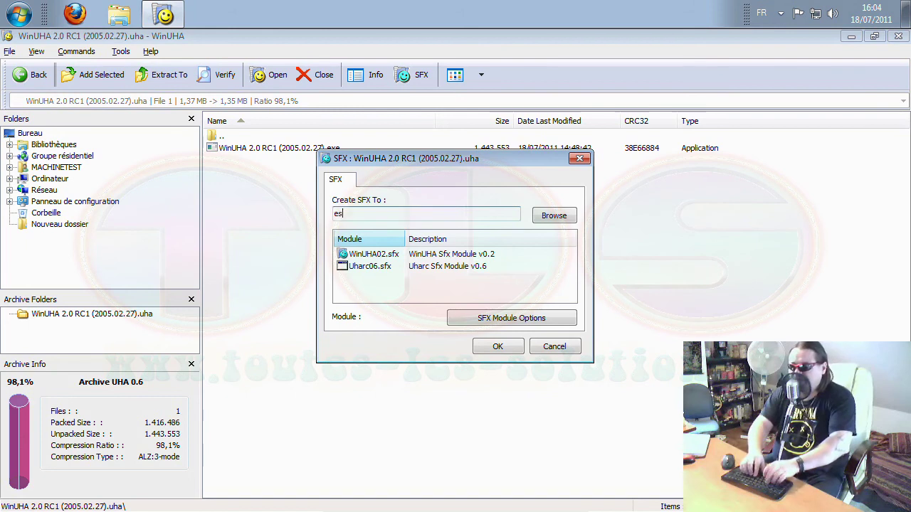
text(sai.ex)
text(.exe)
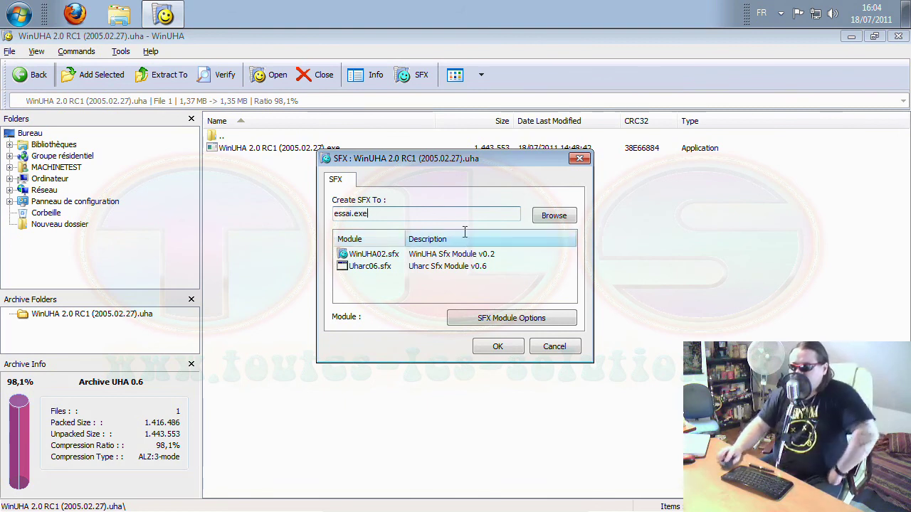
drag(472, 158, 422, 146)
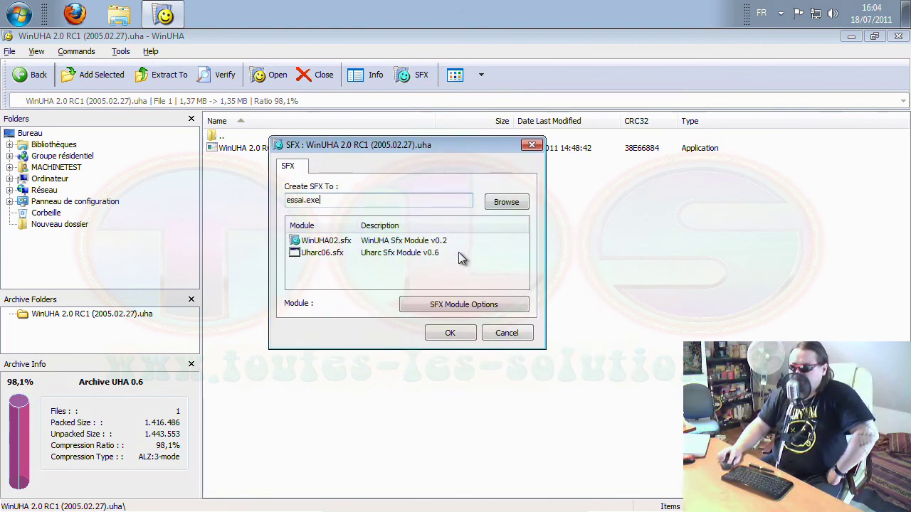
click(469, 308)
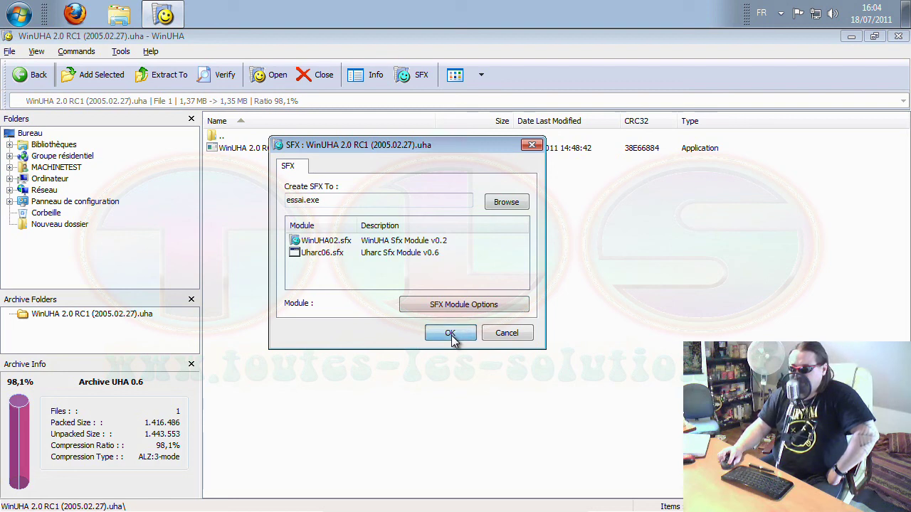
click(505, 332)
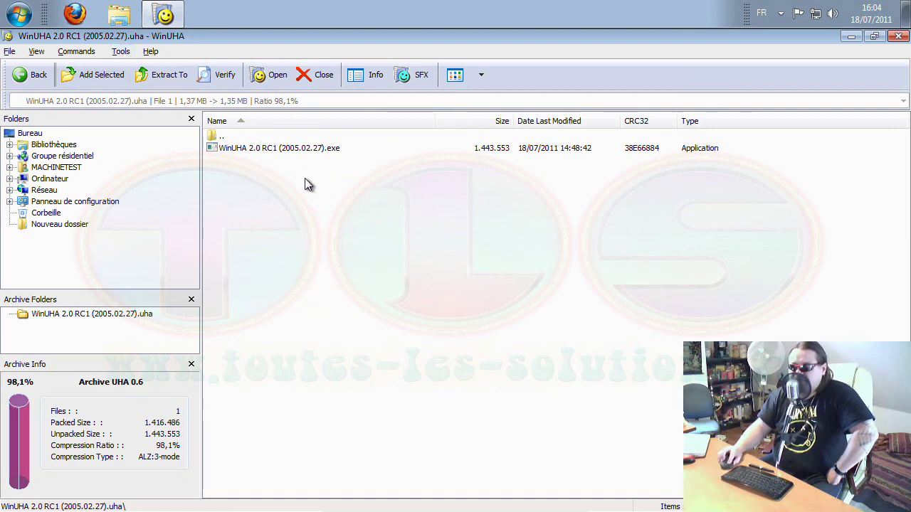
Exit WinUHA to return to the virtual machine's desktop
click(126, 52)
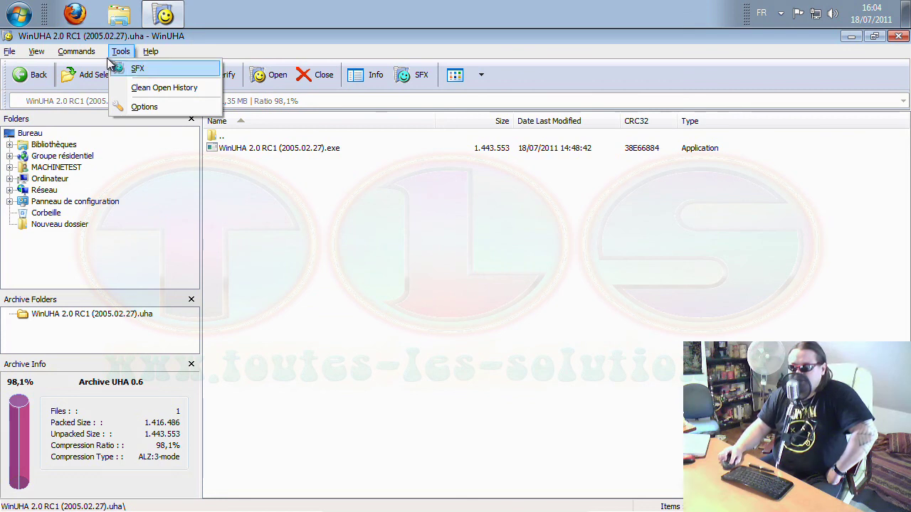
mouse_move(12, 55)
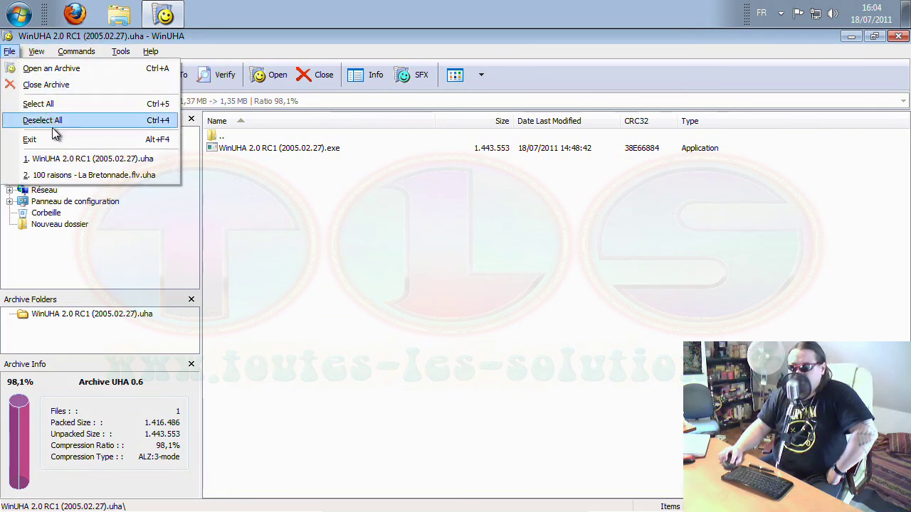
click(32, 140)
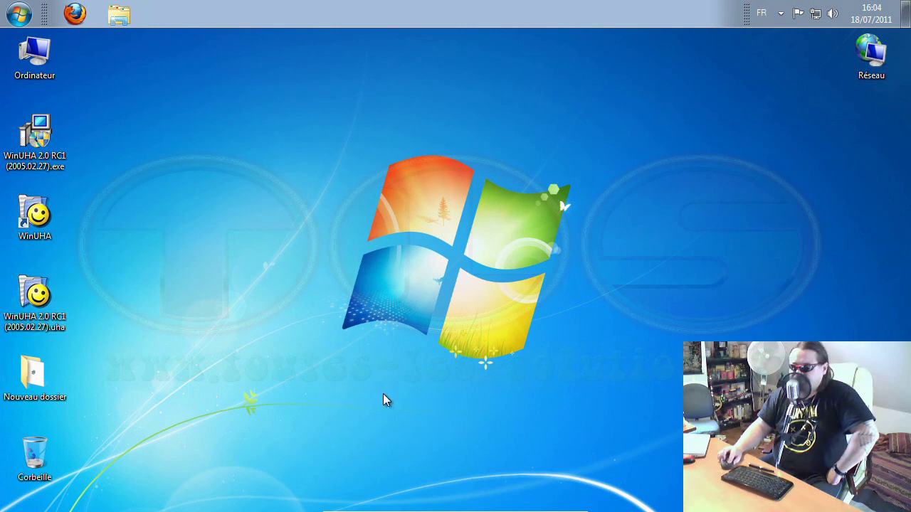
Take the Windows 7 64 Bits virtual machine out of full-screen mode and minimize its VirtualBox window
click(365, 504)
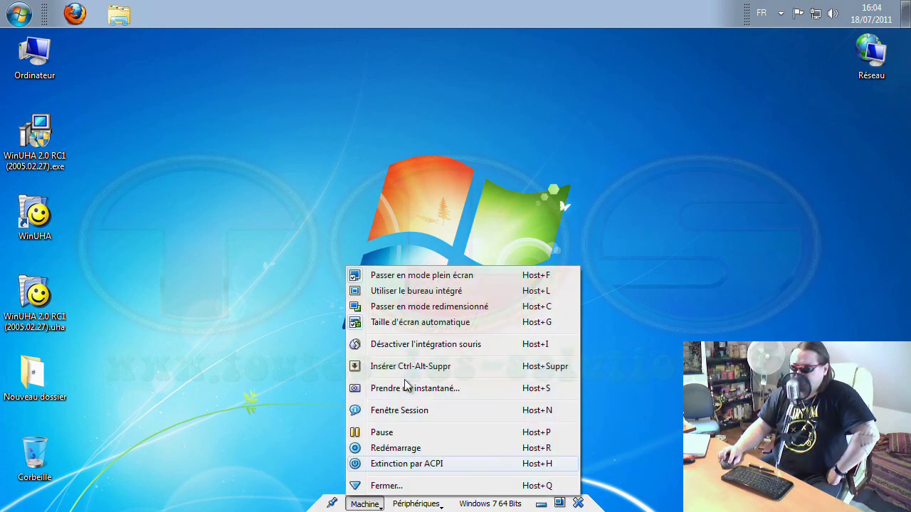
click(450, 276)
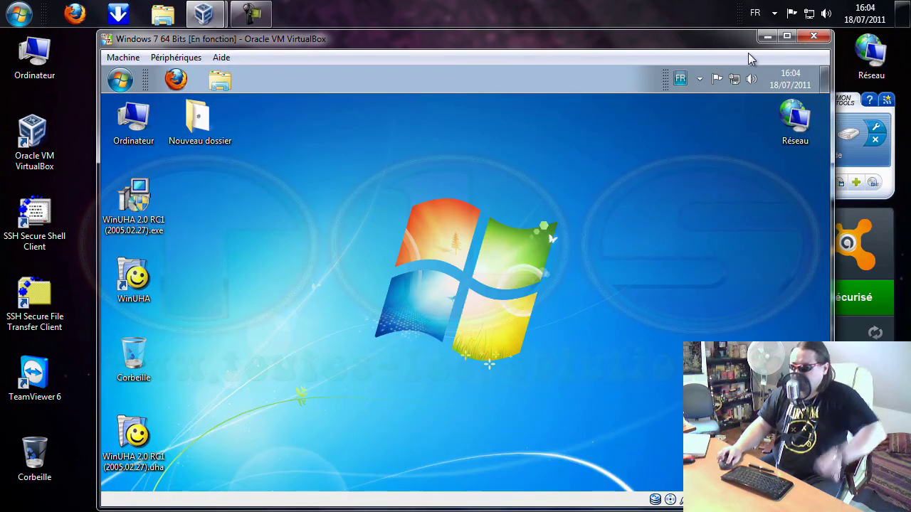
click(764, 38)
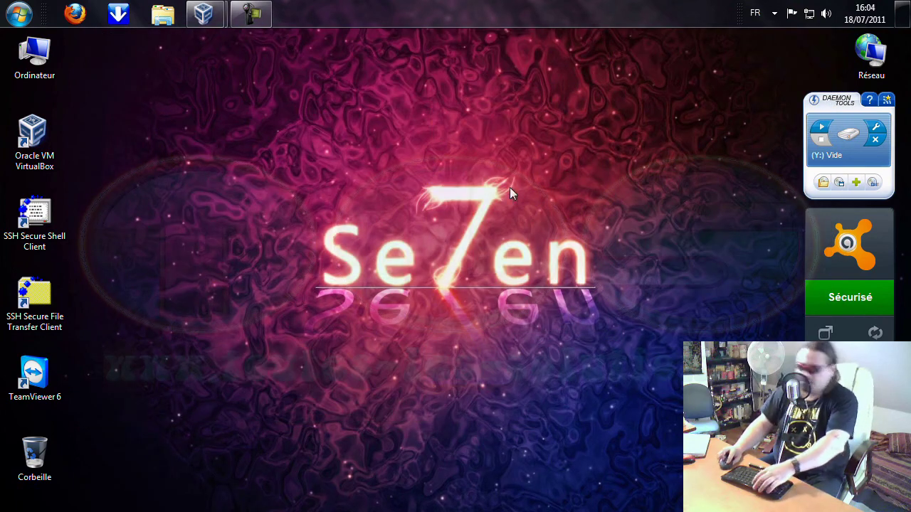